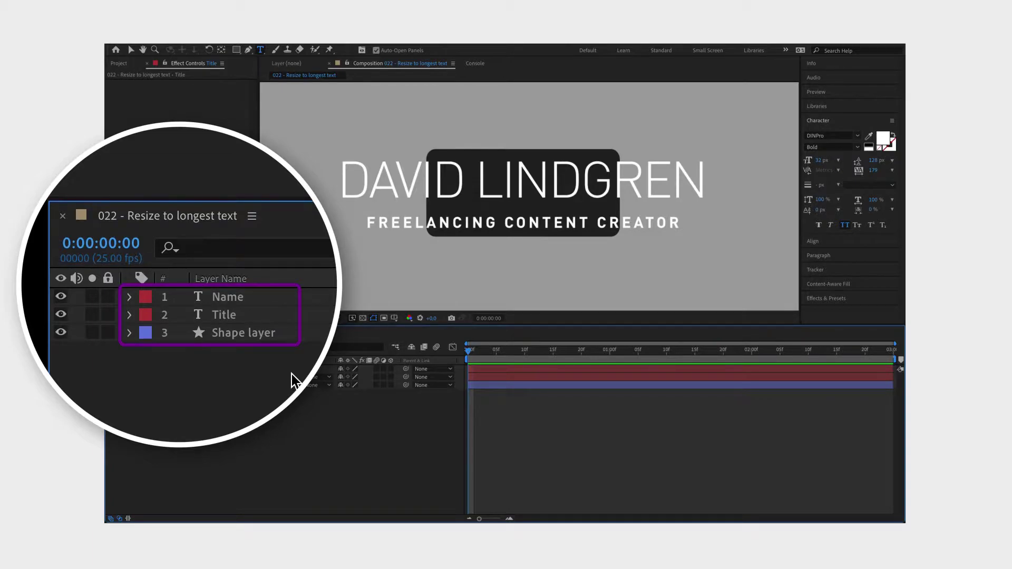
Step: Inspect the shape layer's Rectangle Path Size property, then collapse the layer's properties
click(129, 332)
ctrl+click(138, 350)
click(191, 260)
scroll(244, 278, up, 1)
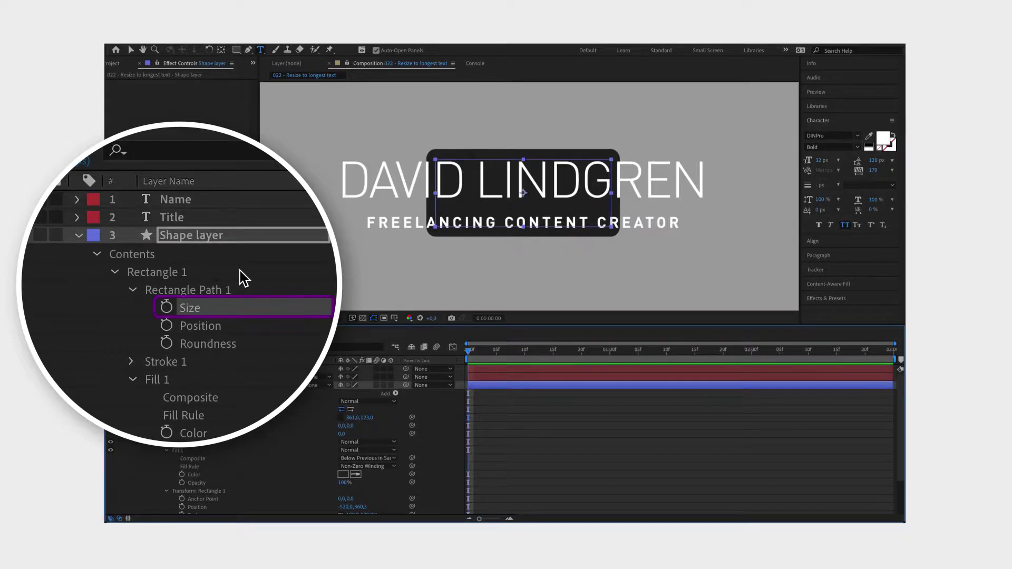
click(79, 235)
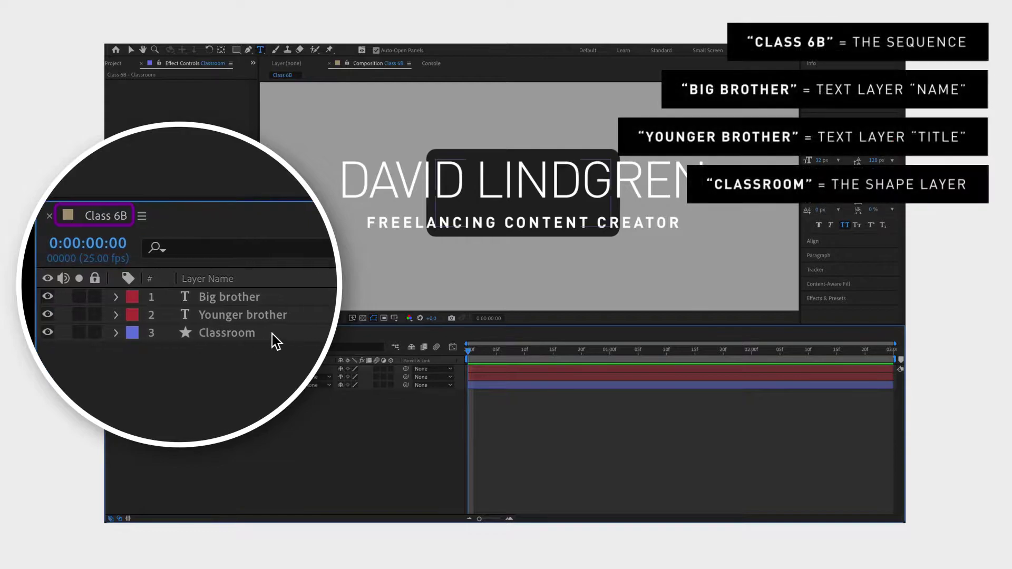
Step: Apply two Slider Control effects to the Classroom layer
click(272, 333)
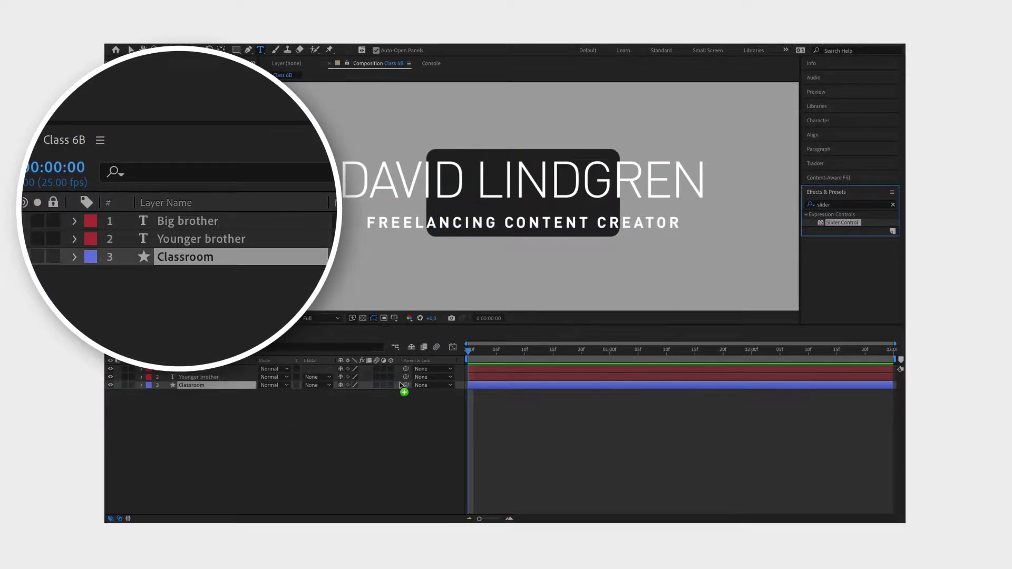
double_click(842, 222)
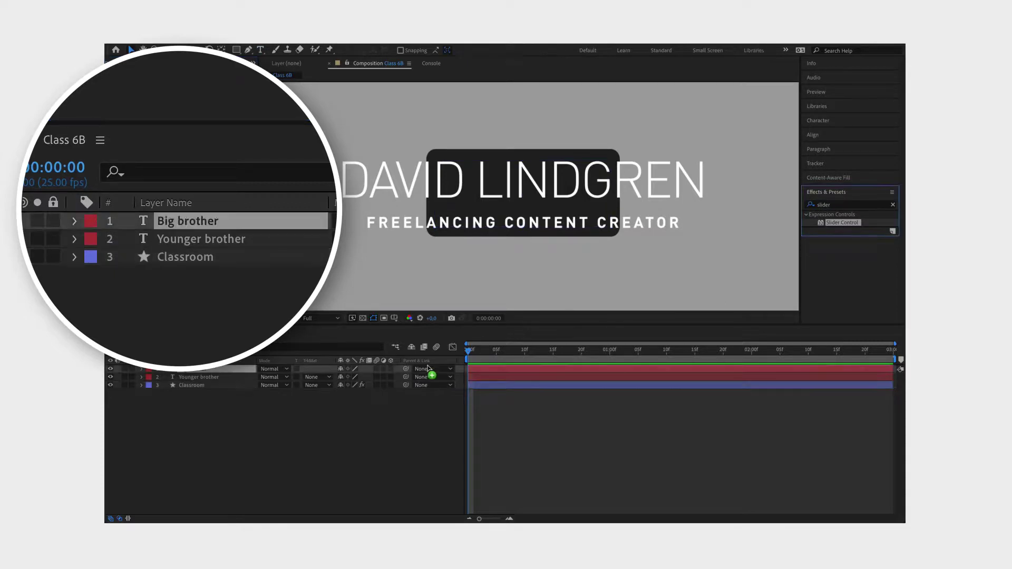
click(372, 386)
Step: Rename the two slider effects Justin and Kelsey
click(74, 308)
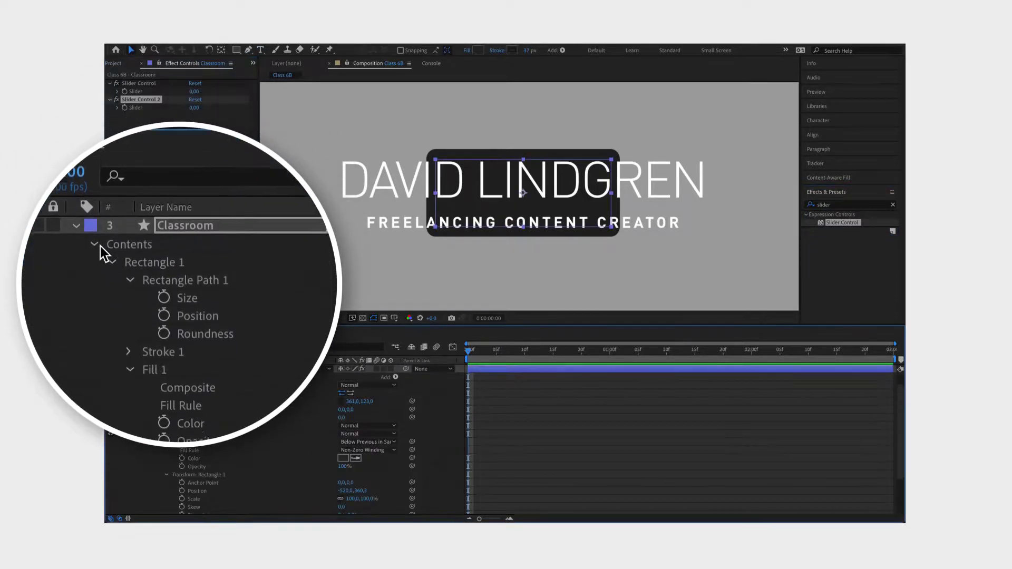
click(255, 299)
key(Return)
text(Justin)
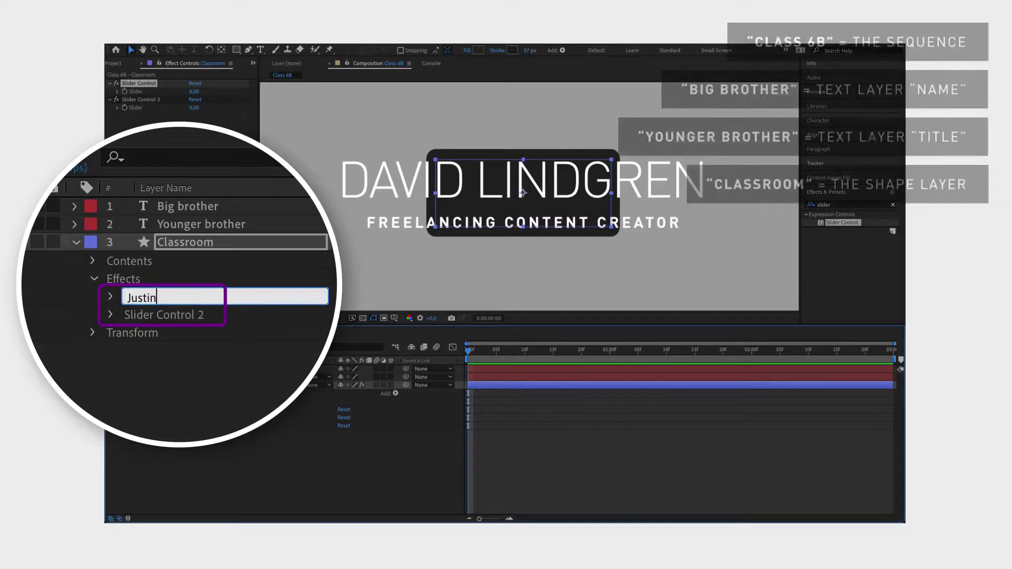
key(Return)
click(203, 316)
key(Return)
text(Kelsey)
key(Return)
Step: Expand the Justin and Kelsey effects to review them, then collapse the effects list
click(158, 411)
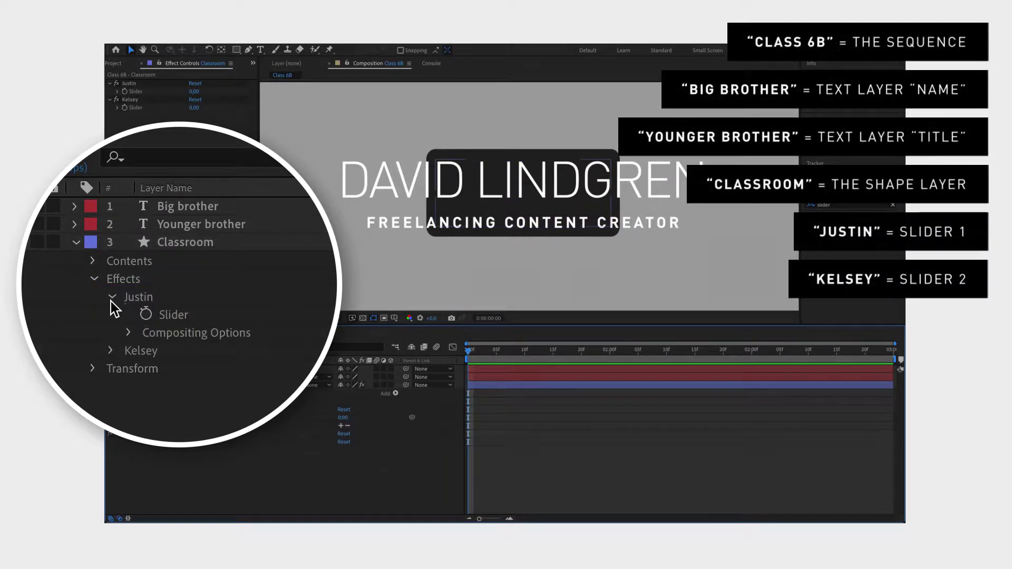
click(158, 435)
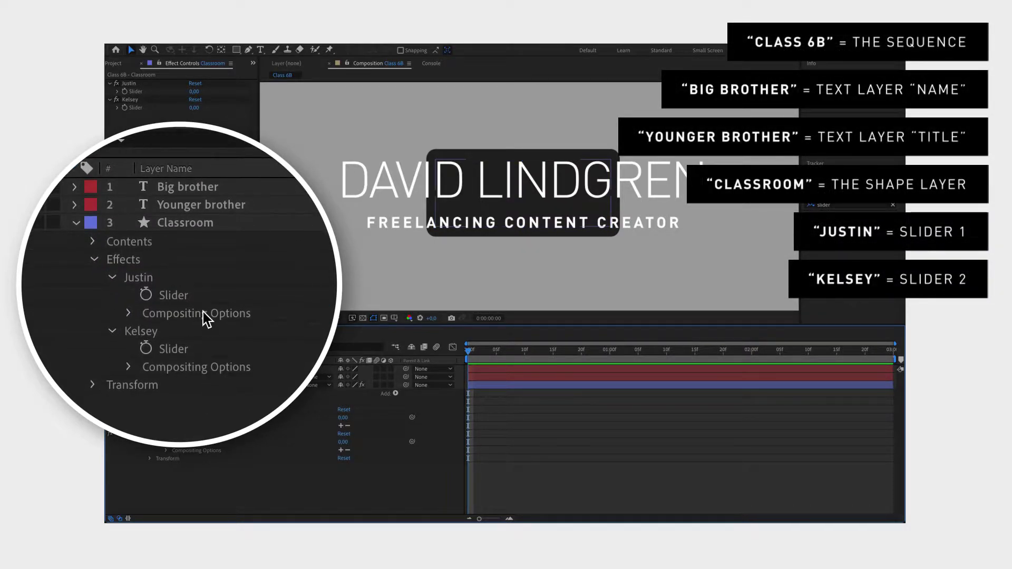
click(198, 410)
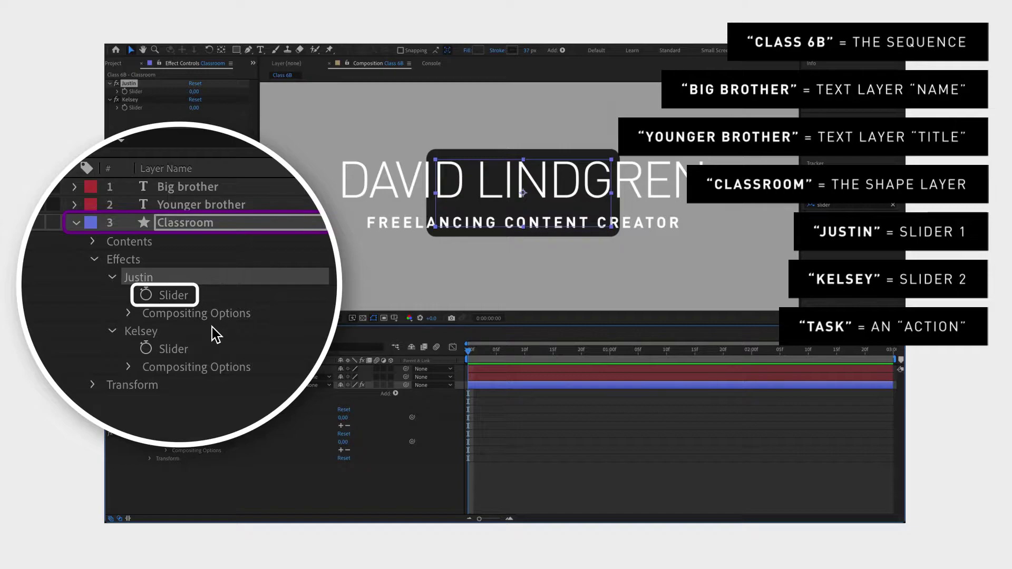
click(202, 434)
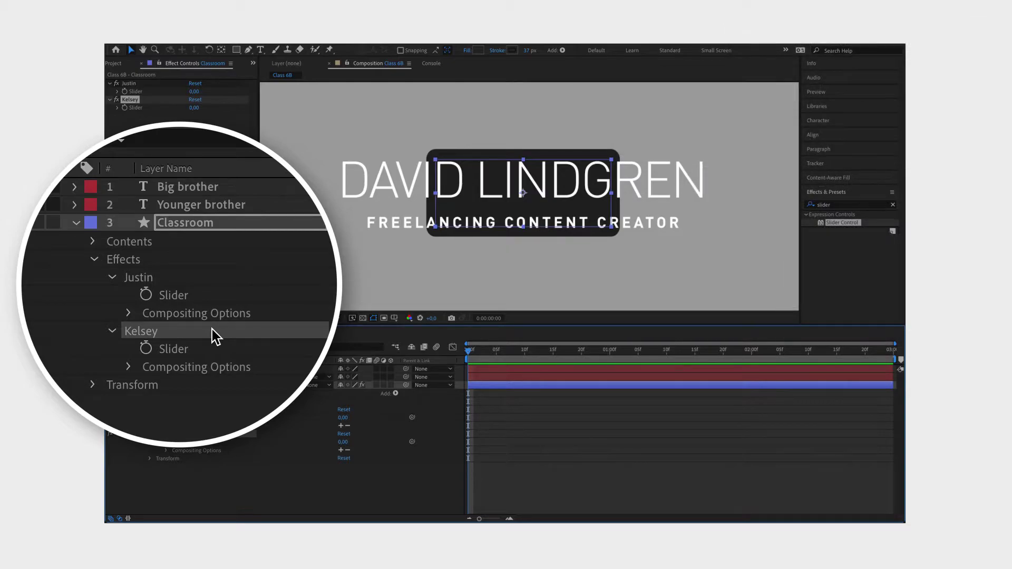
click(93, 260)
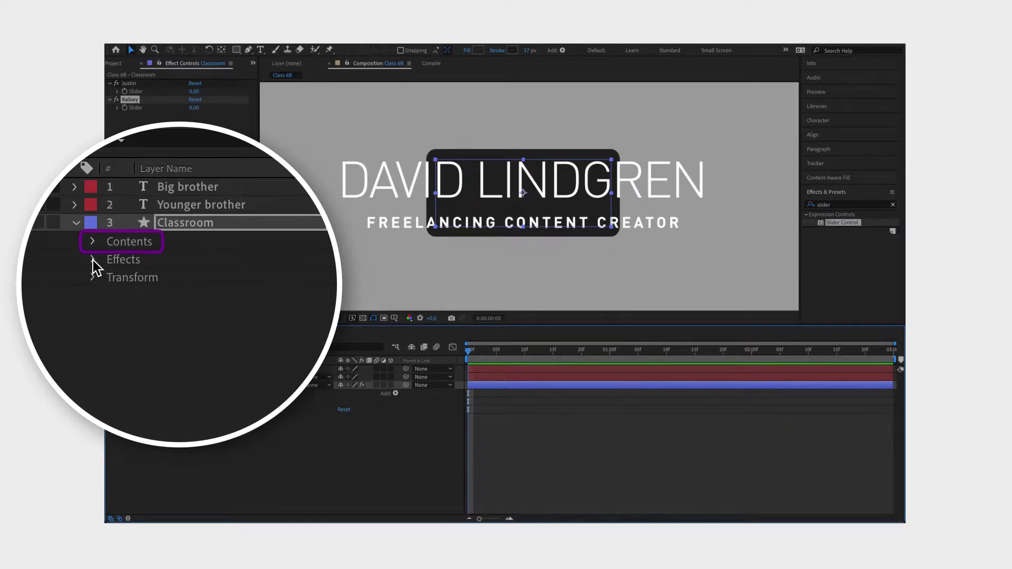
Step: Start a rectangle Size expression with fixthewidth = effect("Justin")("Slider");
click(92, 241)
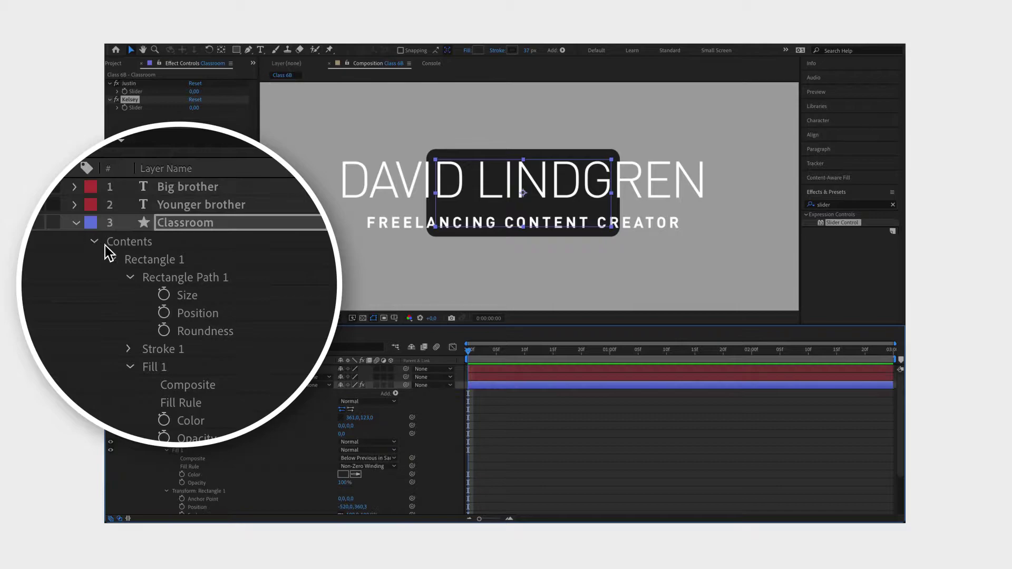
alt+click(164, 299)
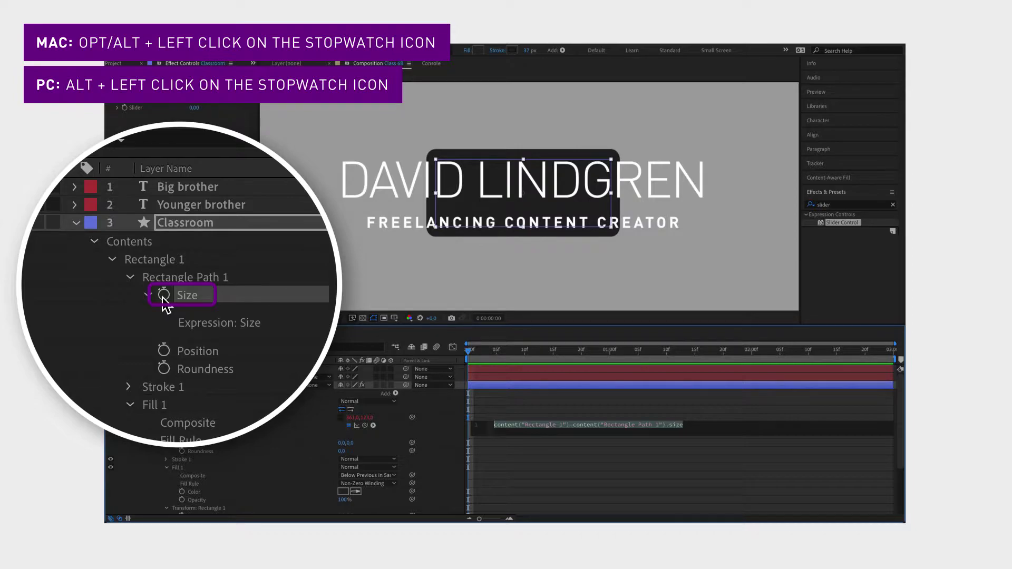
text(fix)
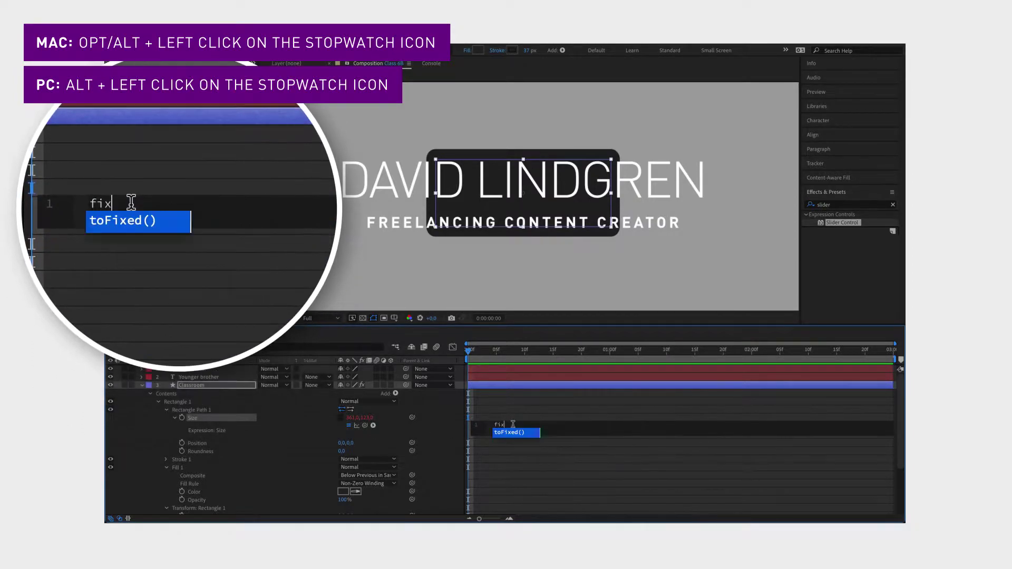
text(thewidth )
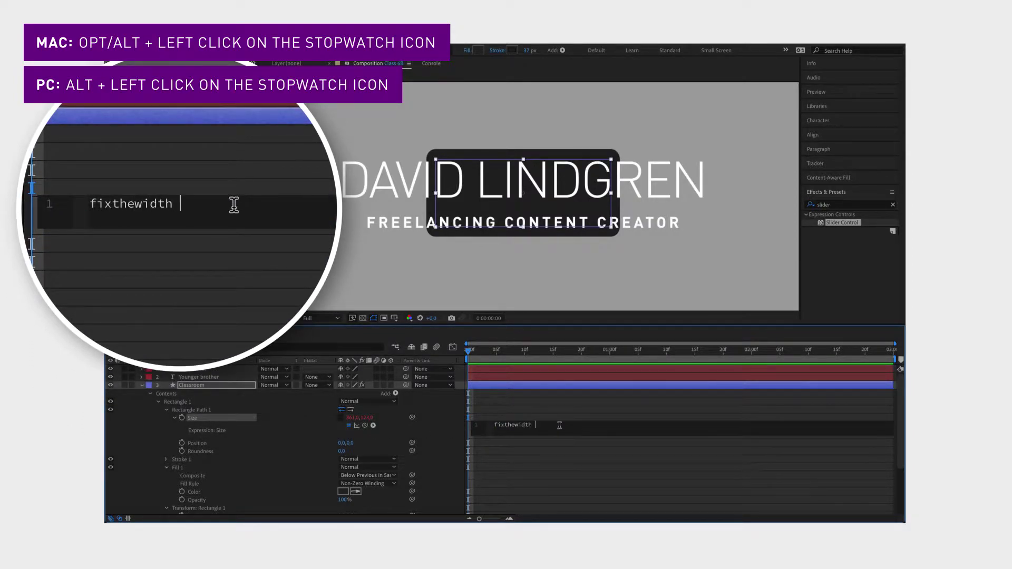
text(= effect")
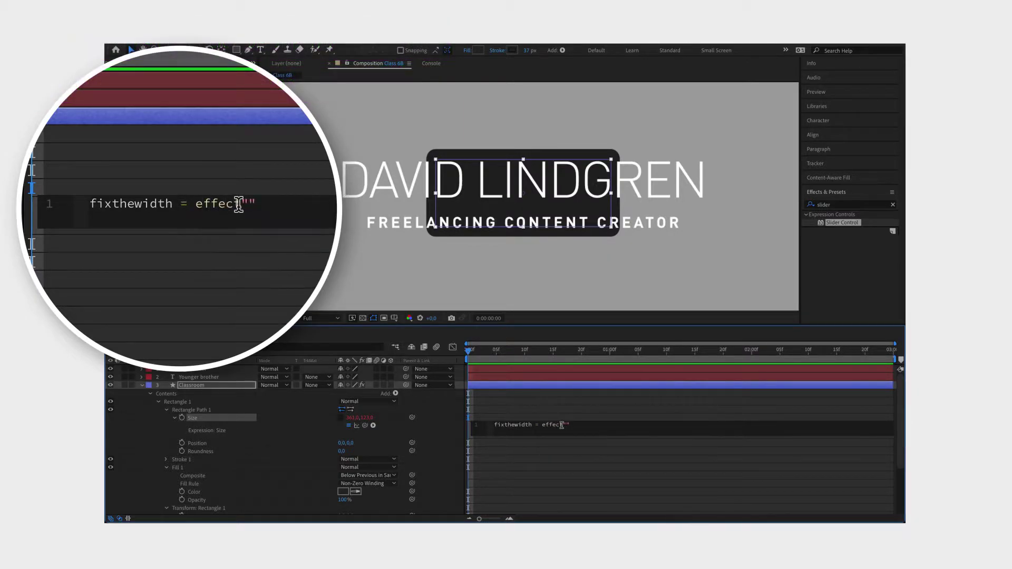
key(BackSpace)
text((")
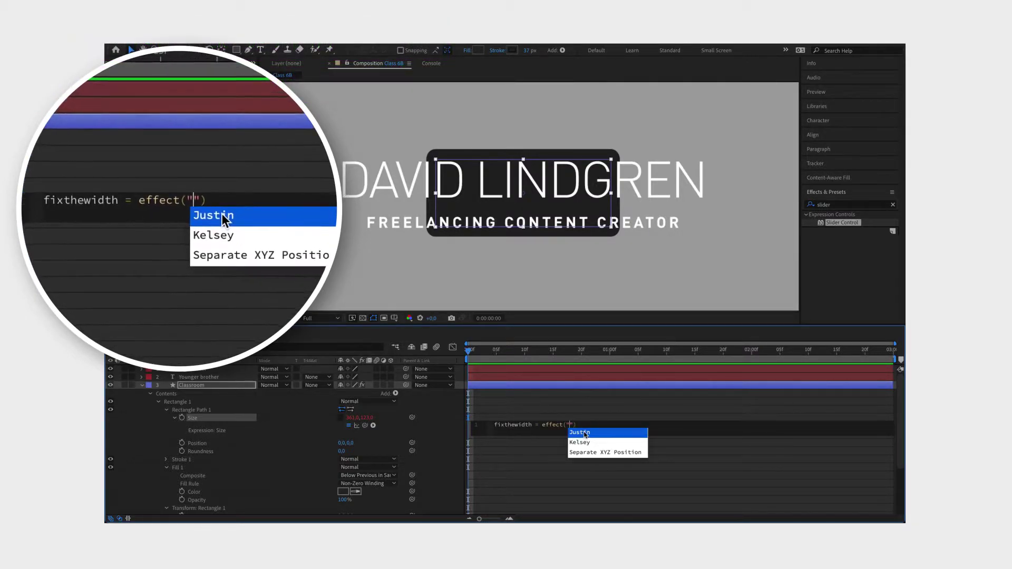
click(584, 433)
text(("Slide)
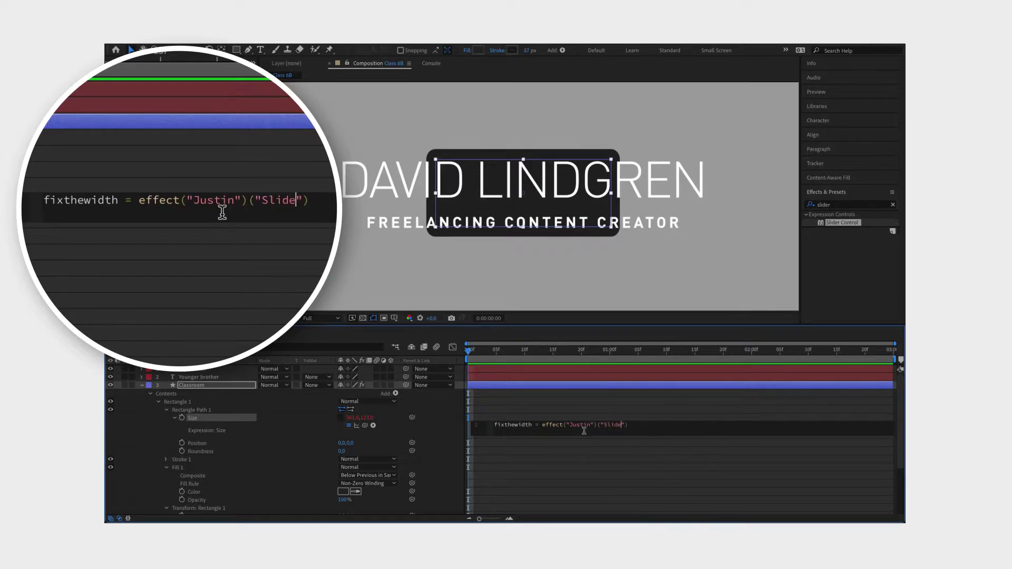
text(r)
key(End)
text(;)
Step: Add a second line fixtheheight = effect("Kelsey")("Slider")
key(Return)
text(fixthehei)
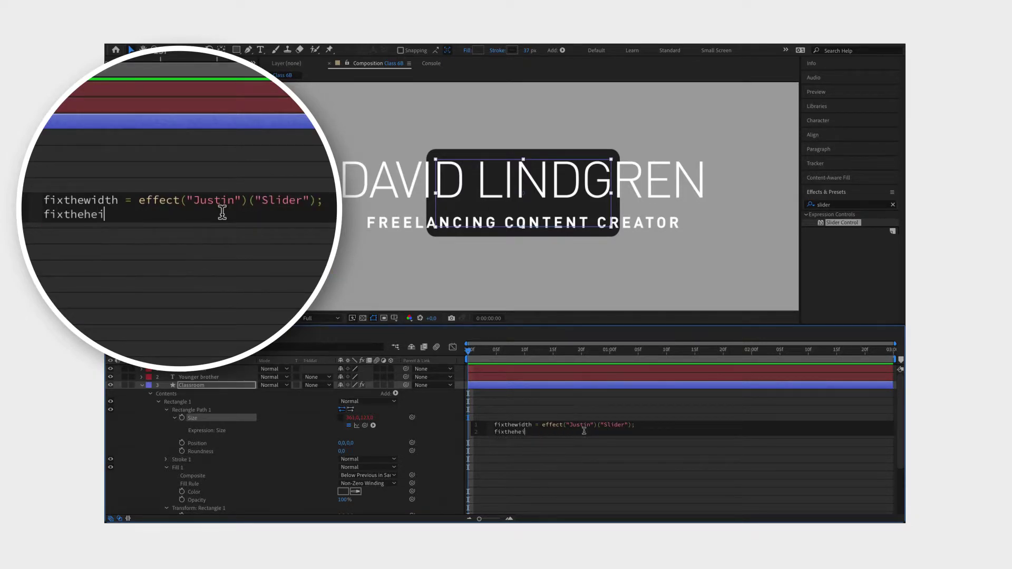
text(ght = effect("Kel)
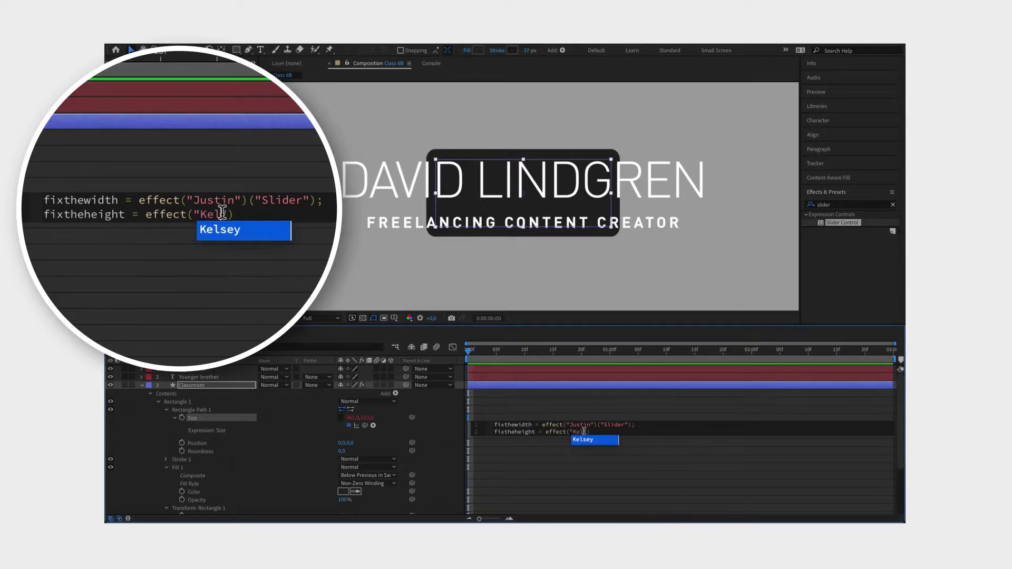
key(Return)
text(("Slider");)
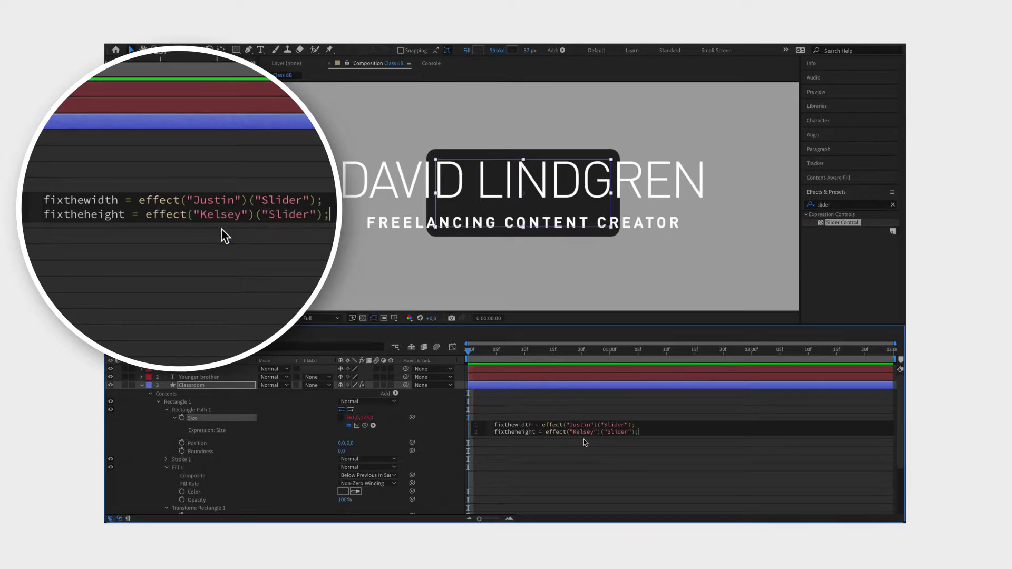
Step: End the Size expression with [fixthewidth, fixtheheight] and commit it
key(Return)
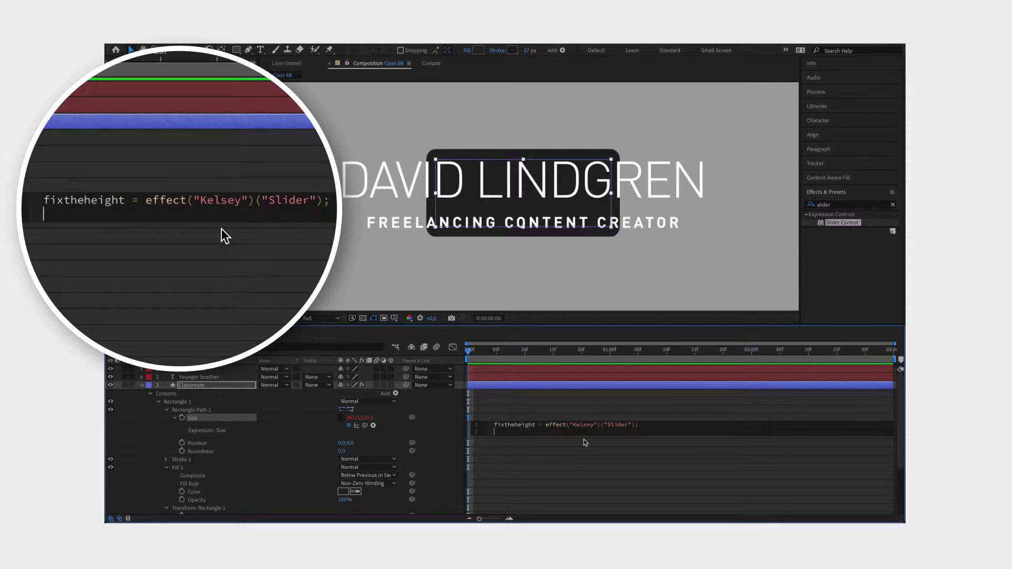
text([0,1])
key(Left)
key(Left)
key(Left)
key(BackSpace)
text(fi)
text(xthe)
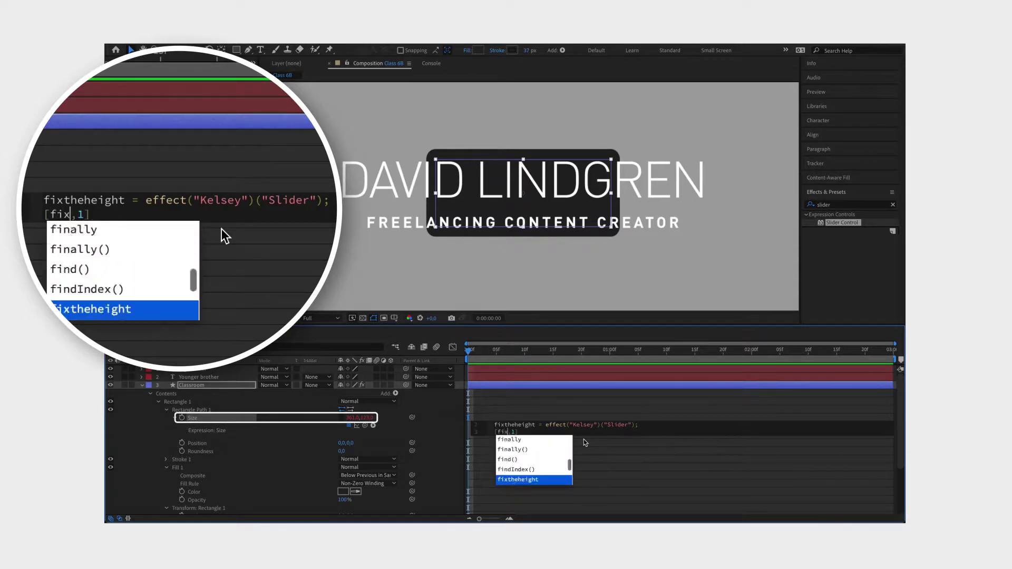
key(Down)
key(Return)
key(Right)
key(Delete)
text(fixthe)
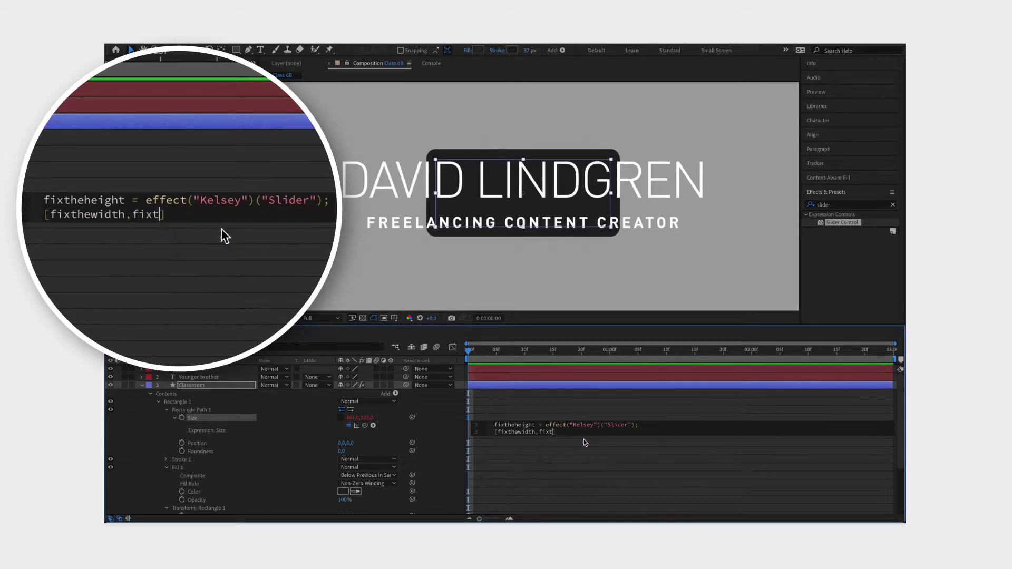
click(583, 440)
click(589, 414)
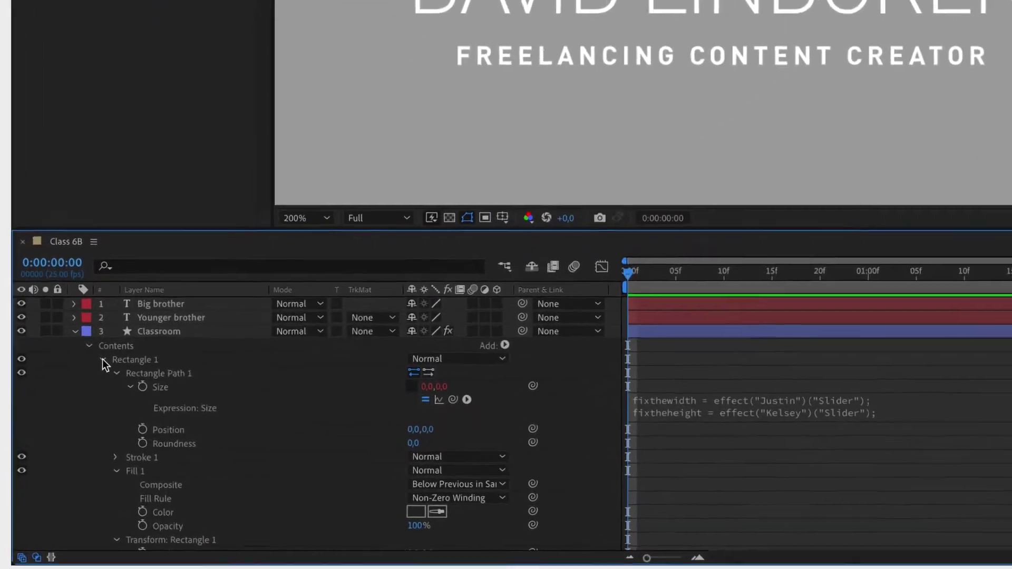
Step: Collapse Rectangle 1 and reveal the Justin and Kelsey sliders, both reading 0,00
click(157, 401)
click(150, 409)
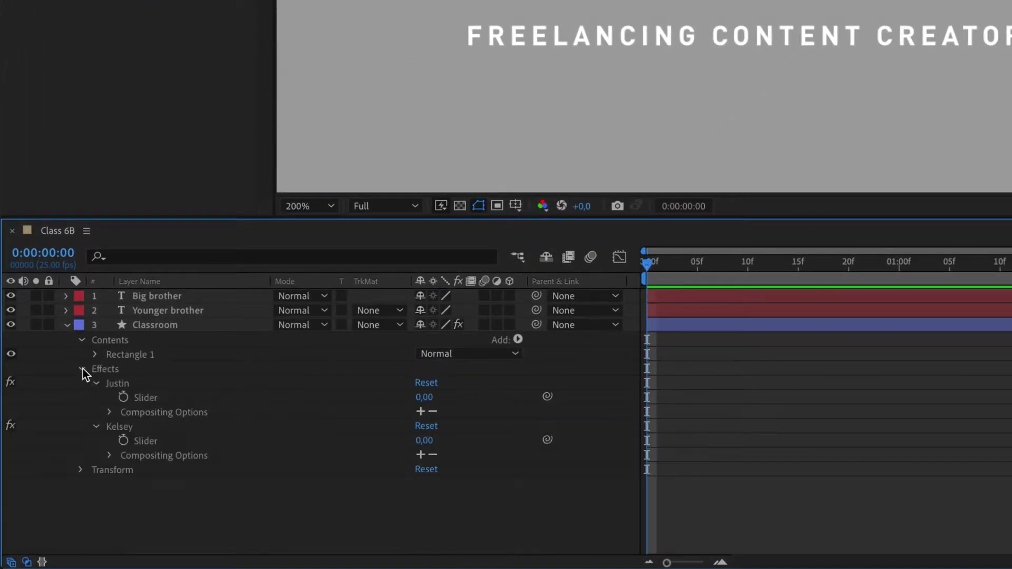
click(172, 426)
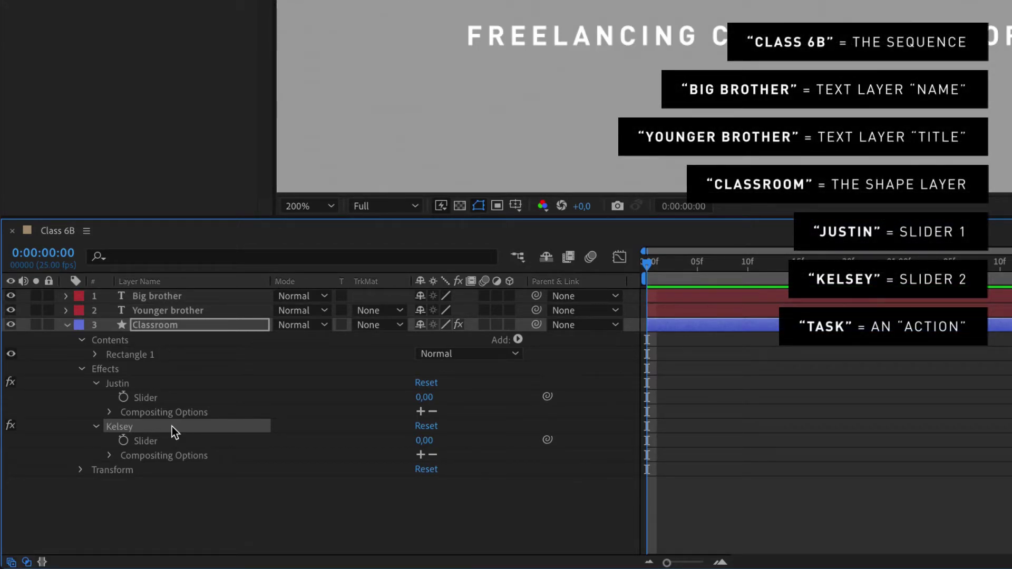
click(175, 440)
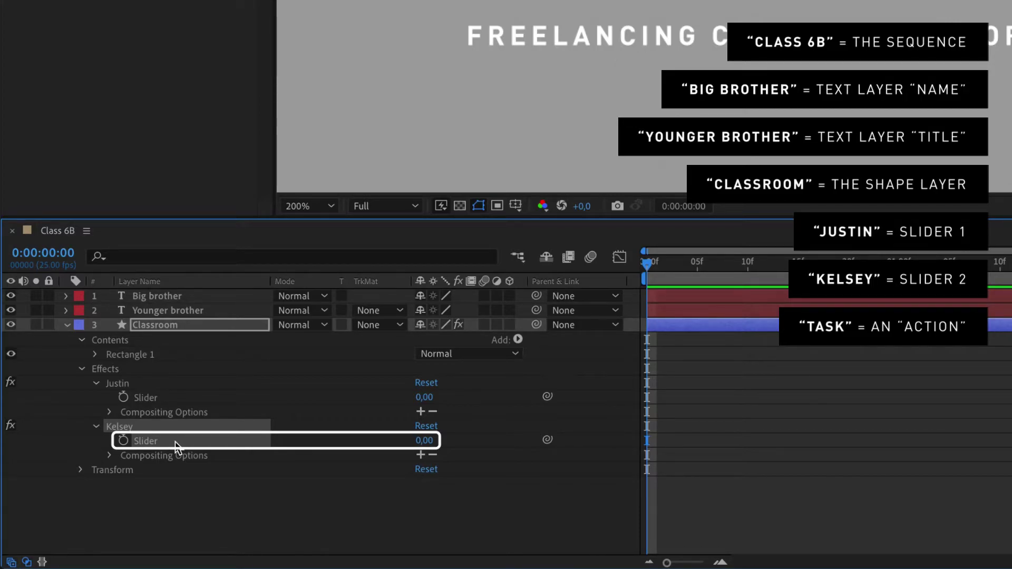
Step: Set the Kelsey slider to 165 and select the Justin Slider property
click(424, 440)
text(165)
key(Return)
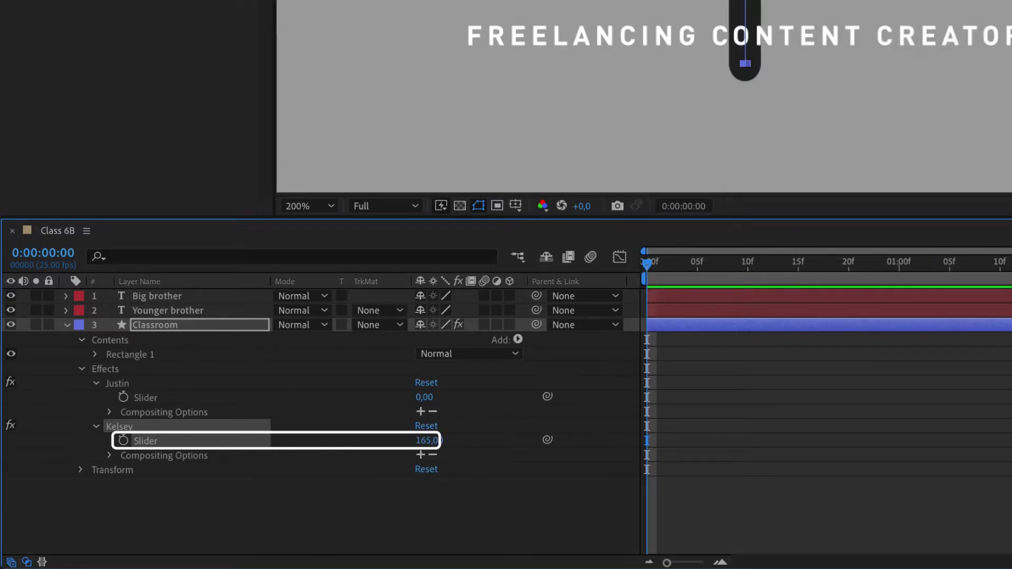
click(165, 385)
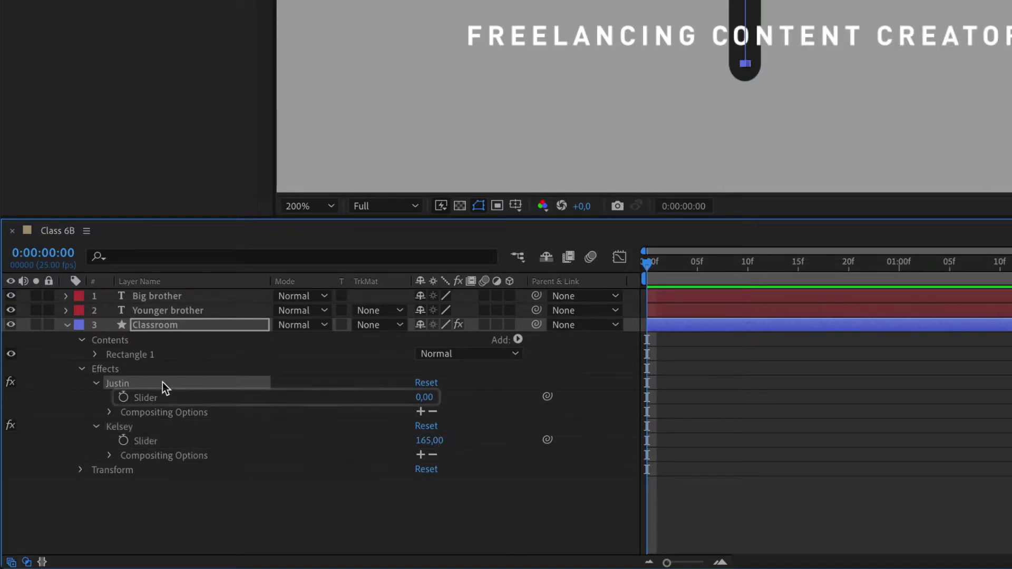
click(183, 404)
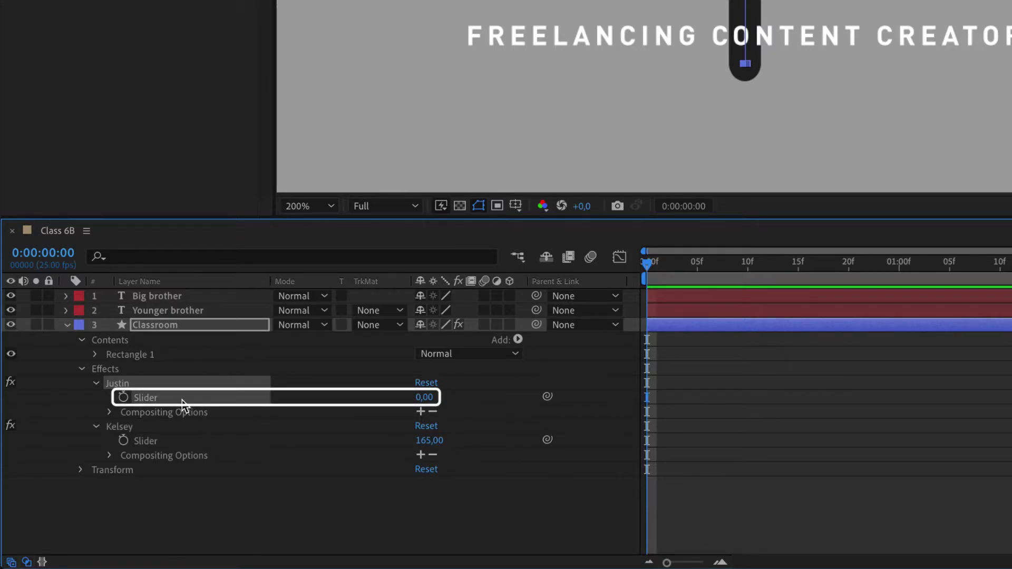
Step: Give Justin's Slider an expression containing Math.max(namewidth, titlewidth)
alt+click(124, 398)
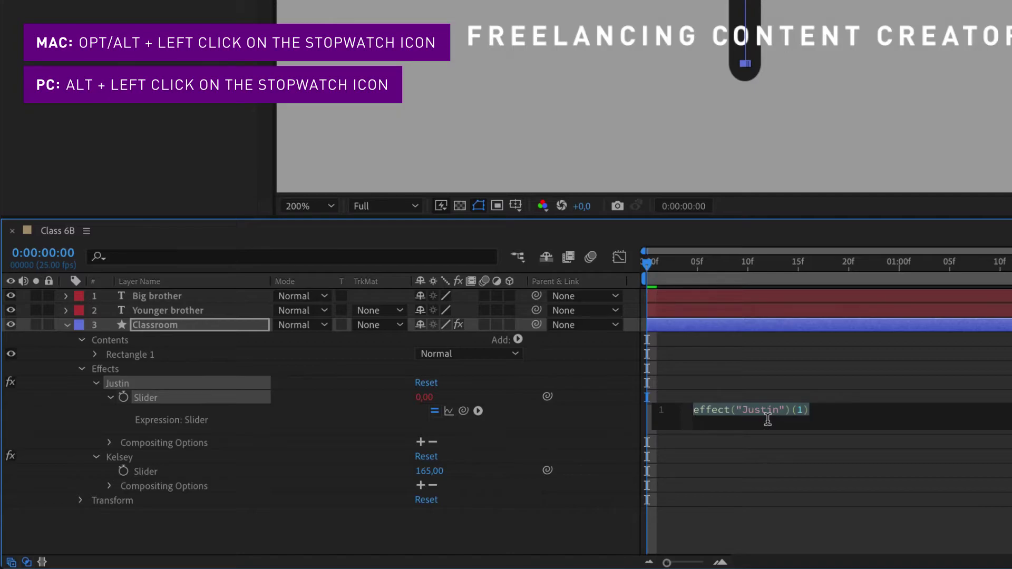
text(Mat)
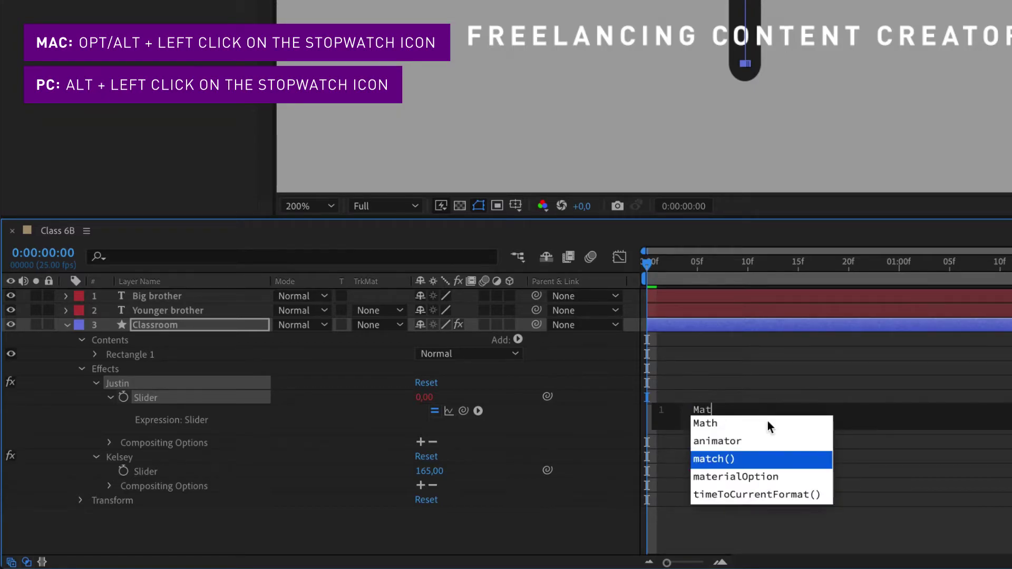
text(h.)
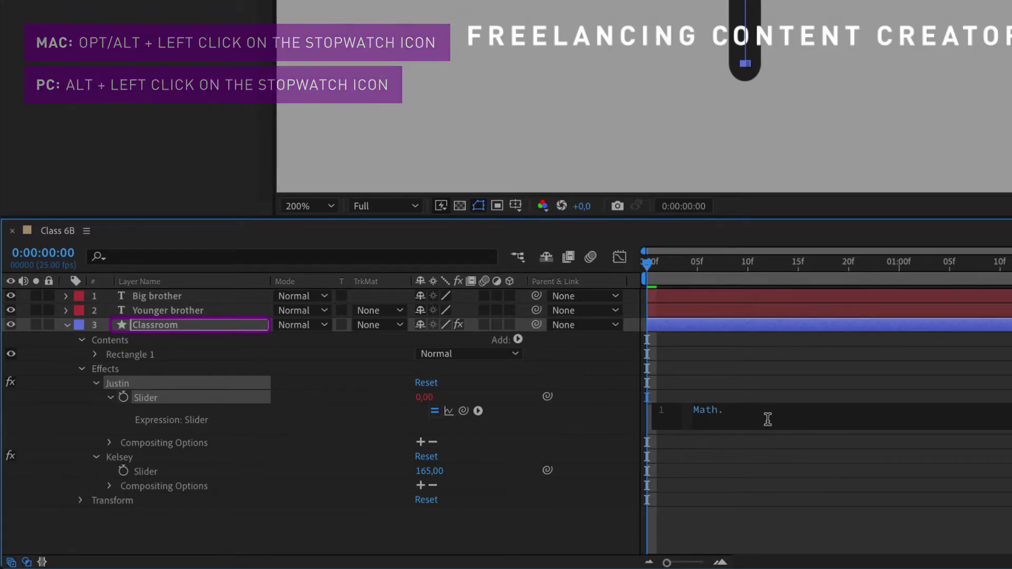
text(max(namewidth, title)
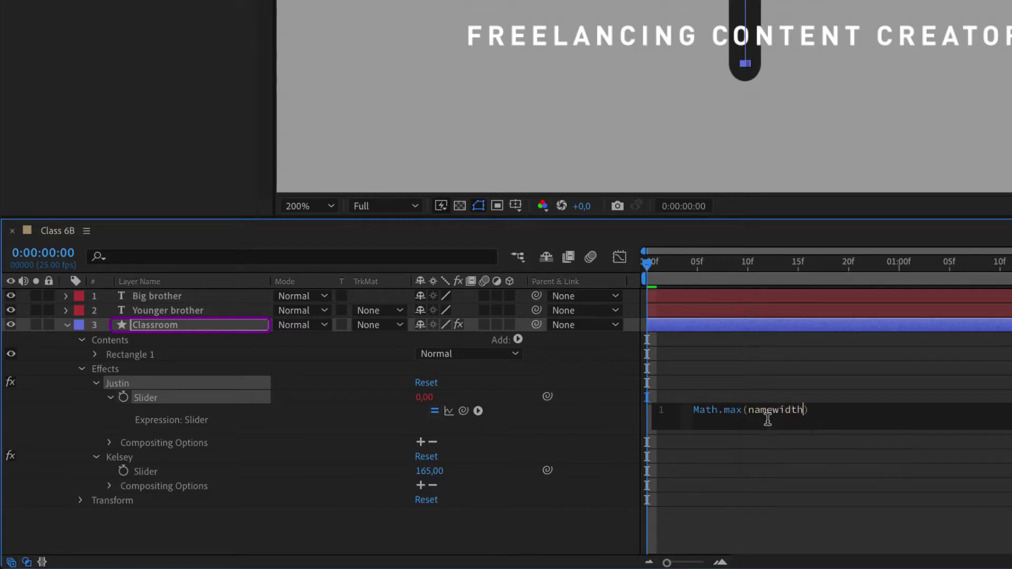
text(width)
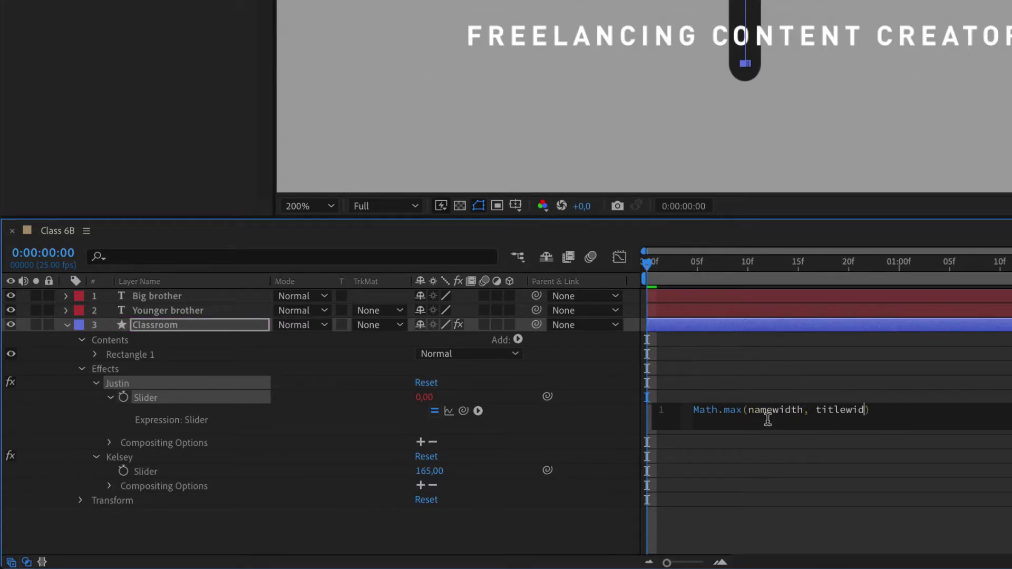
key(End)
Step: Add the line namewidth = thisComp.layer("Big brother").sourceRectAtTime().width;
key(Return)
key(Up)
text(namewidth)
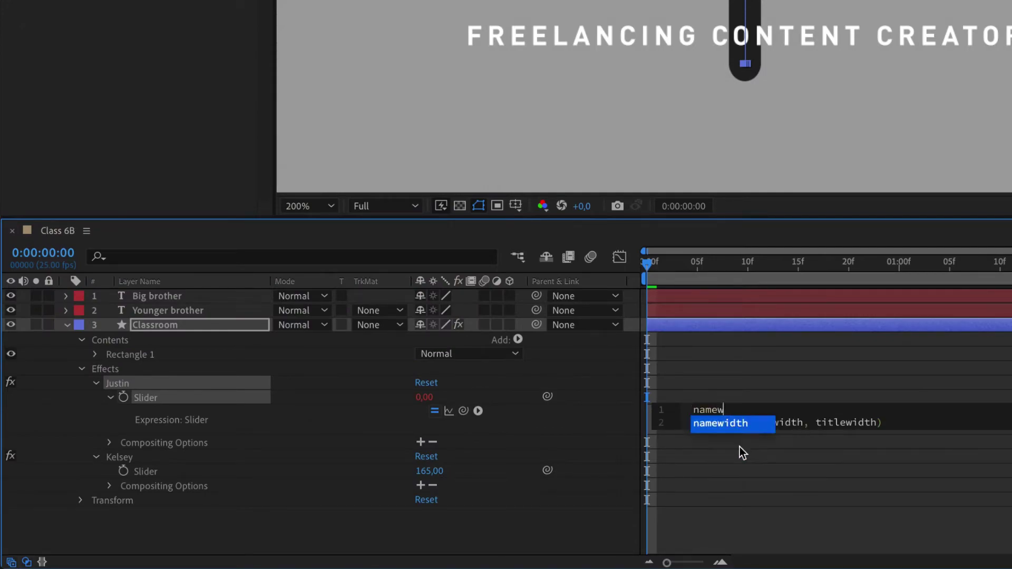
text( = thisComp.laye)
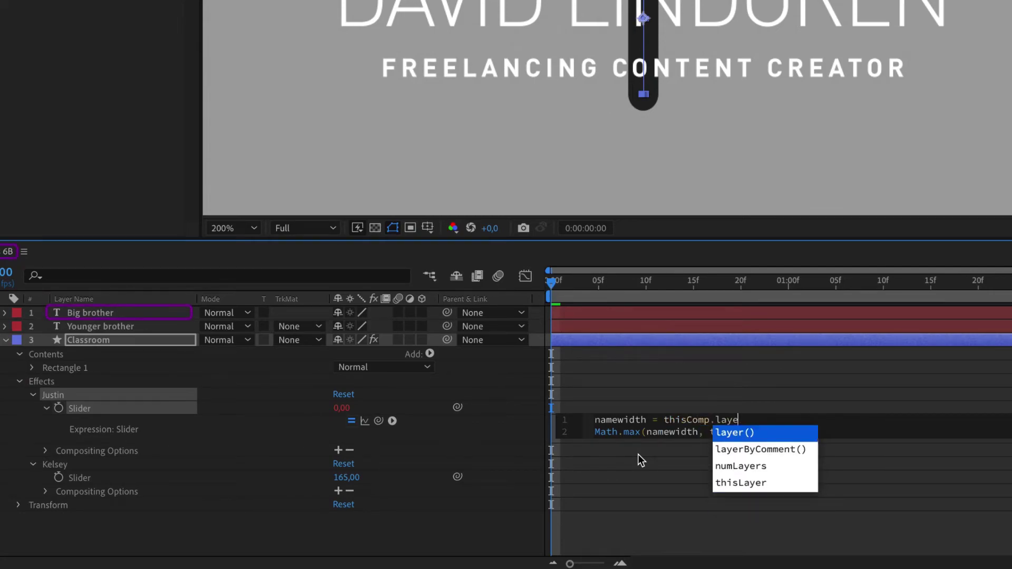
text(r("Bi)
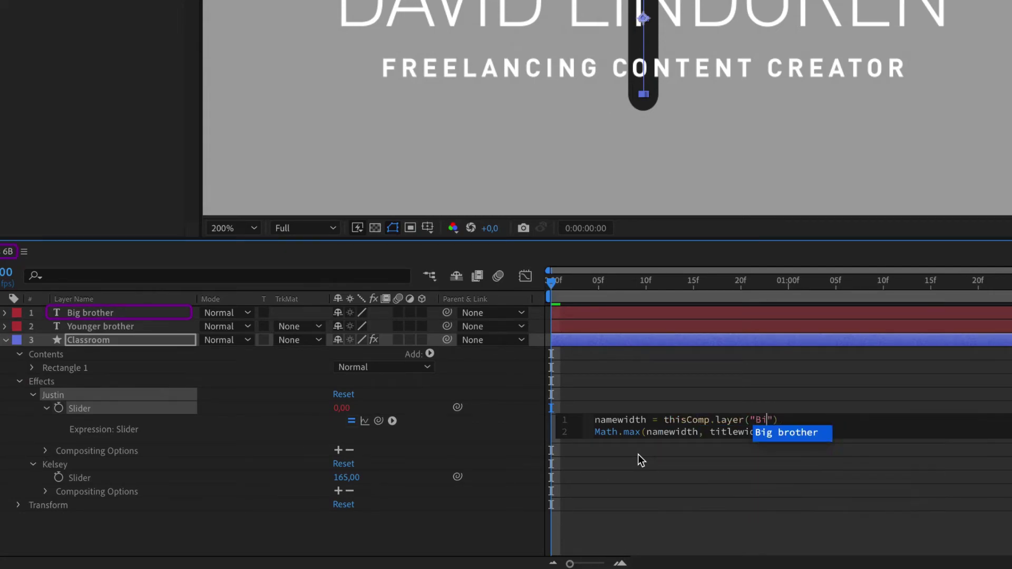
key(Return)
text(.sourc)
key(Down)
key(Down)
key(Return)
text(.width)
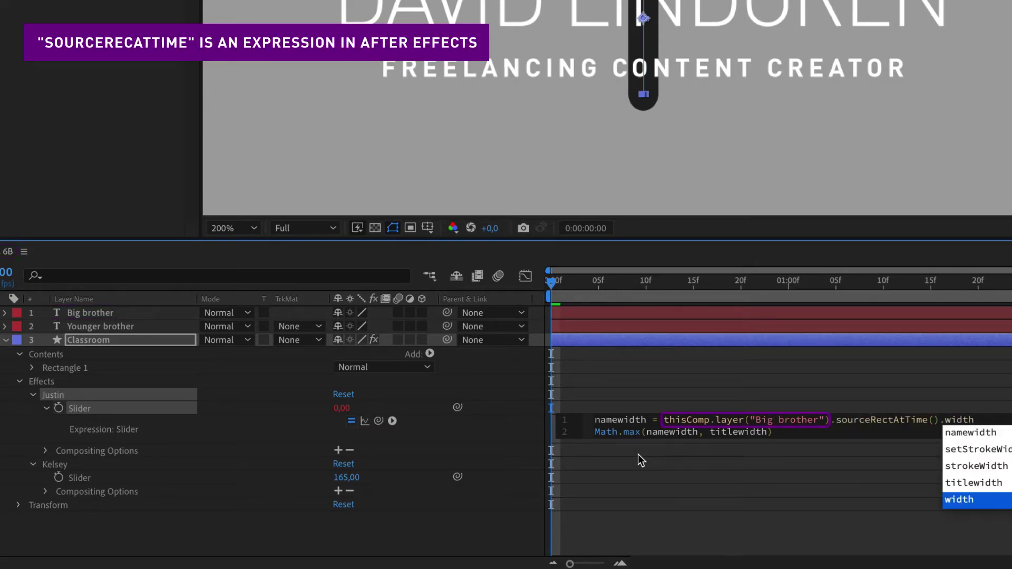
key(Return)
text(;)
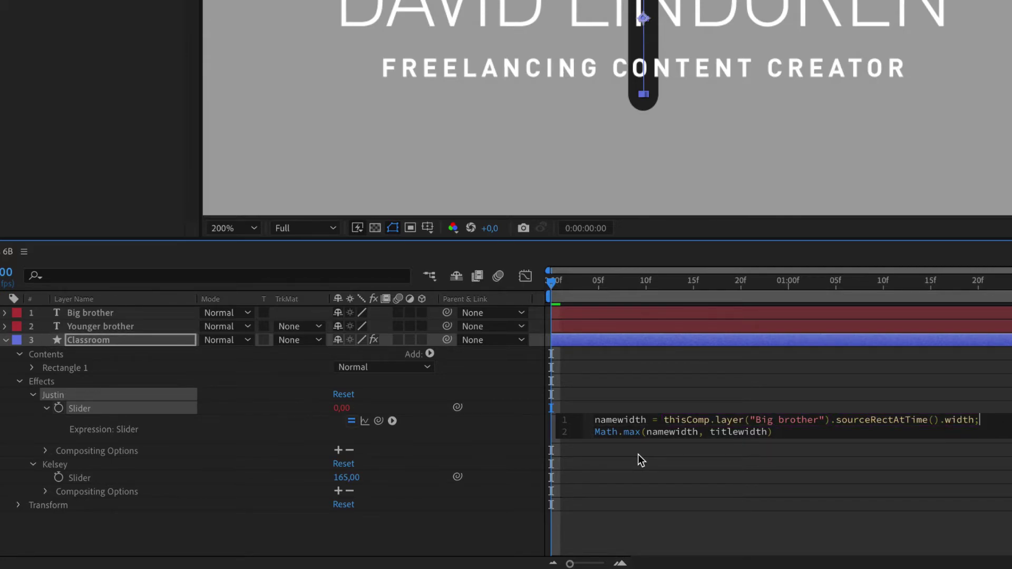
Step: Add the line titlewidth = thisComp.layer("Younger brother").sourceRectAtTime().width;
key(shift+Home)
key(BackSpace)
text(titlewidth = thisComp)
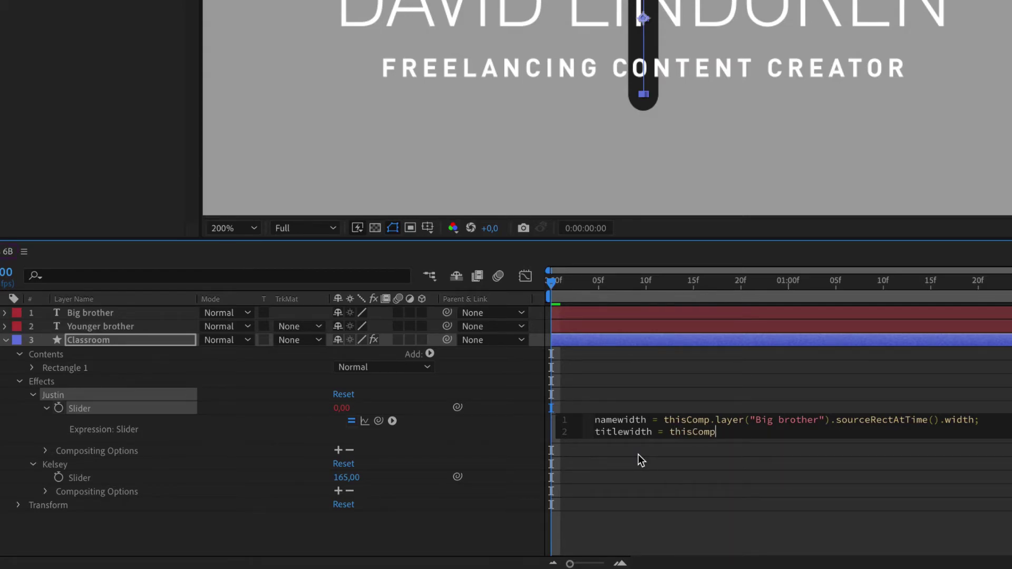
text(.layer(")
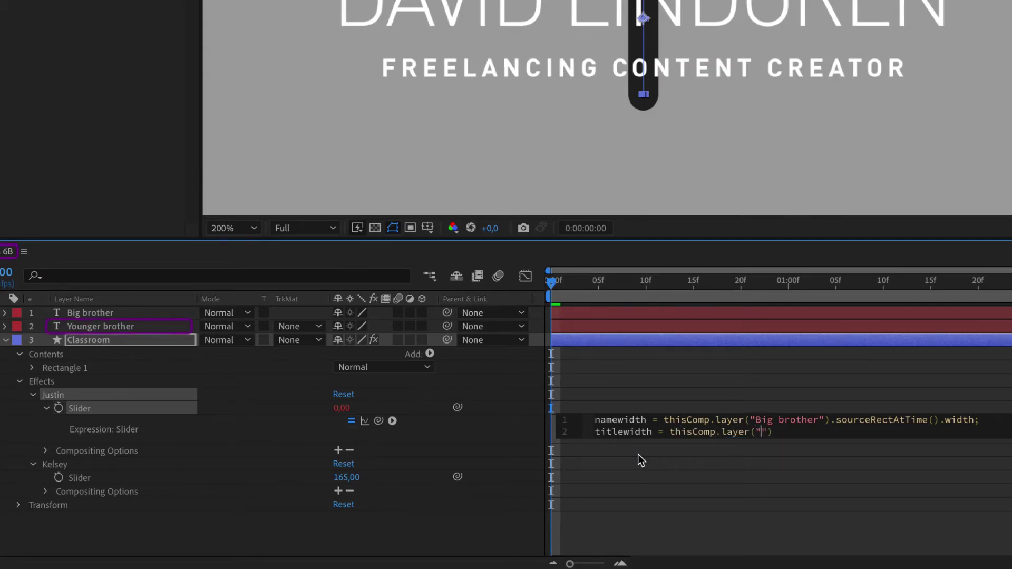
key(Return)
text(.sour)
key(Down)
key(Down)
key(Return)
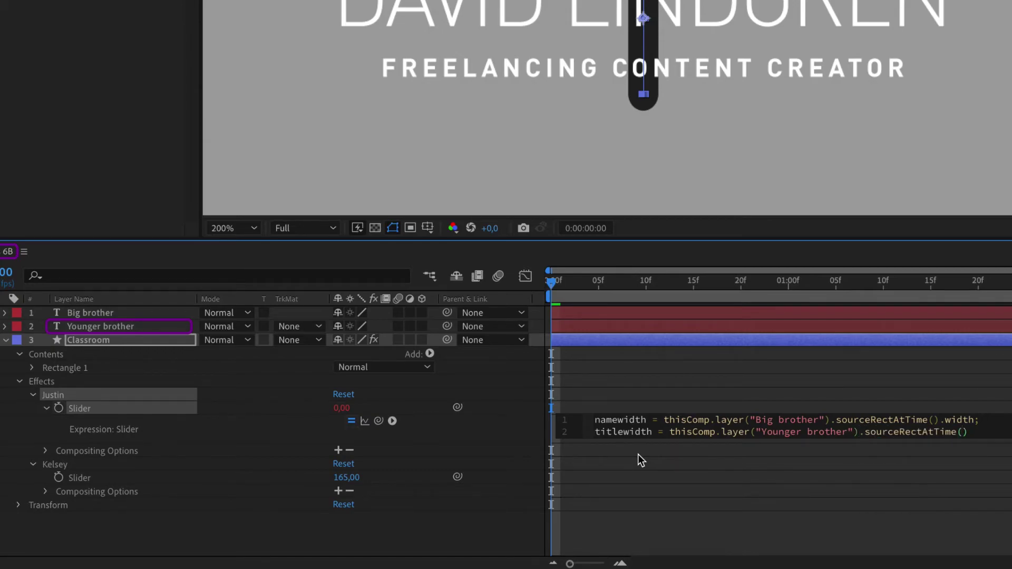
text(.width;)
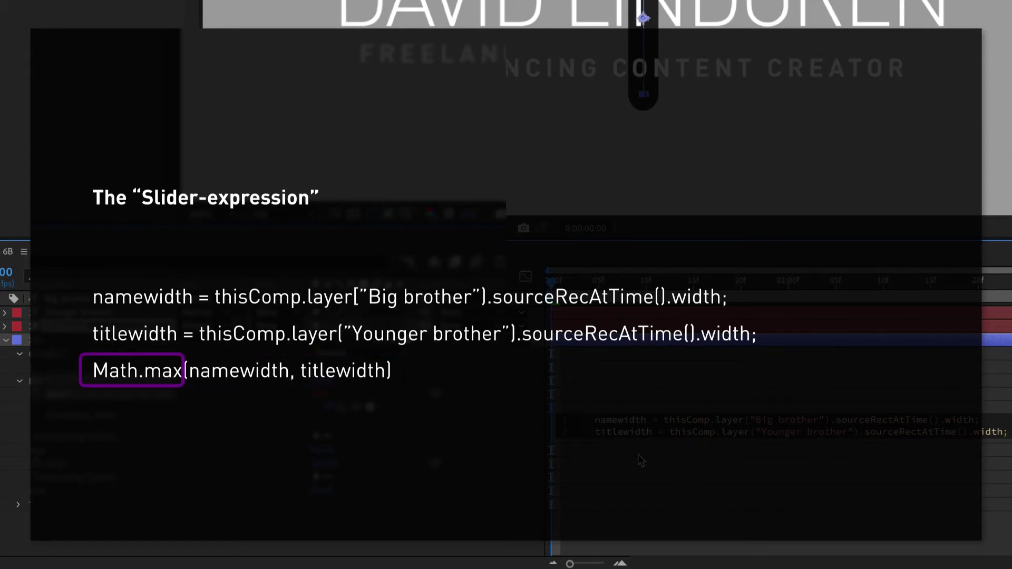
Step: Restore Math.max(namewidth, titlewidth) as line 3, add + 60 padding, and begin editing the Big brother text
text(Math.max(namewidth, titlewidth))
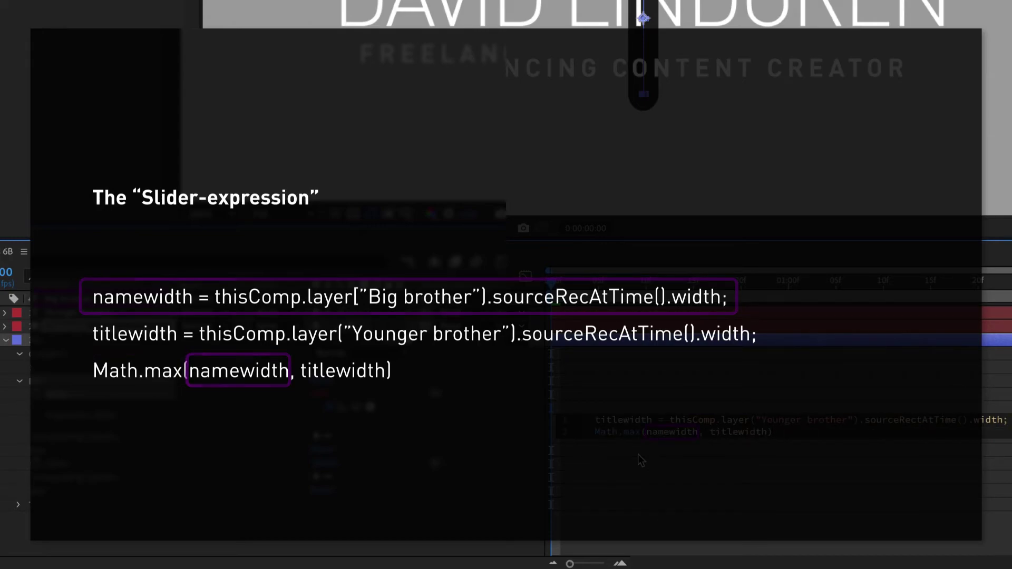
click(698, 390)
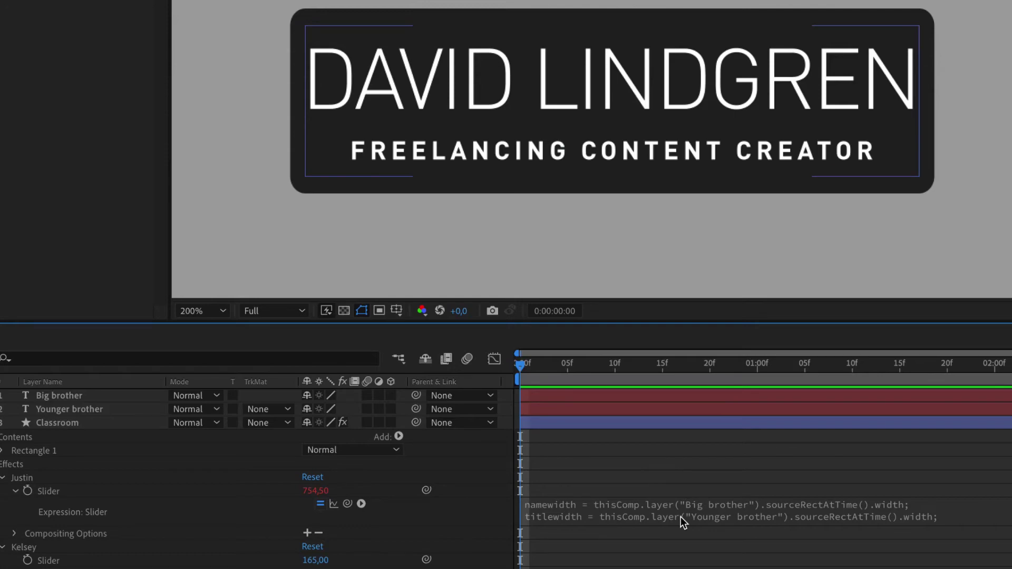
click(681, 516)
click(753, 526)
text(+ 60)
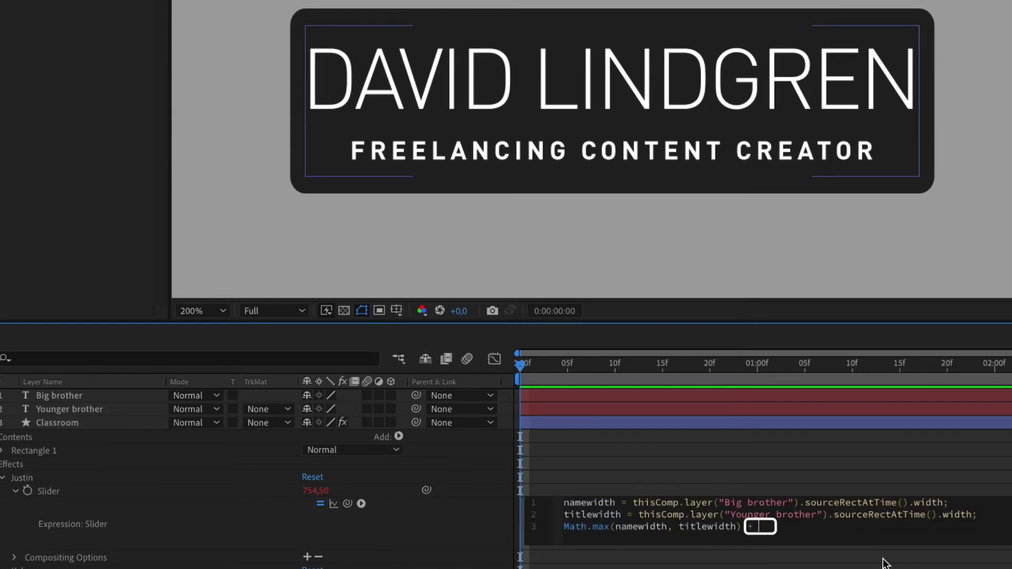
click(851, 477)
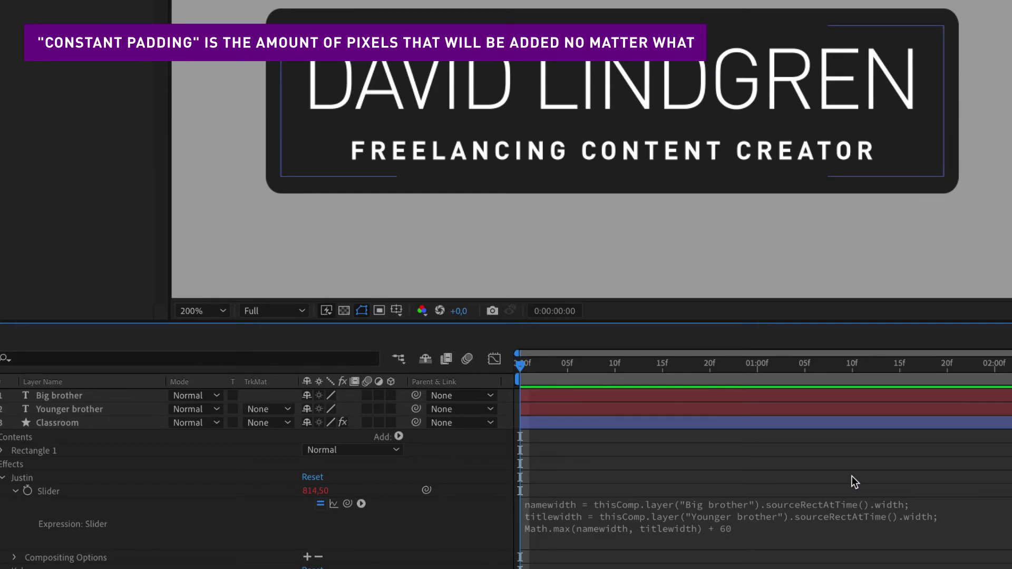
click(726, 98)
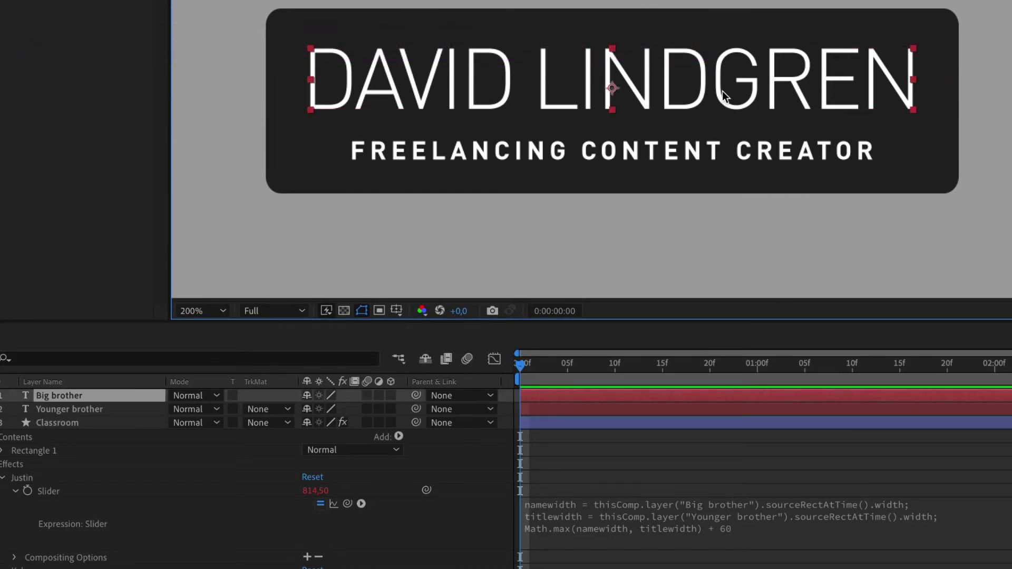
double_click(726, 98)
Step: Cut the name text to DAVID, then shorten the subtitle and undo to restore it
key(BackSpace)
key(BackSpace)
key(BackSpace)
key(BackSpace)
key(BackSpace)
key(BackSpace)
key(BackSpace)
key(BackSpace)
key(BackSpace)
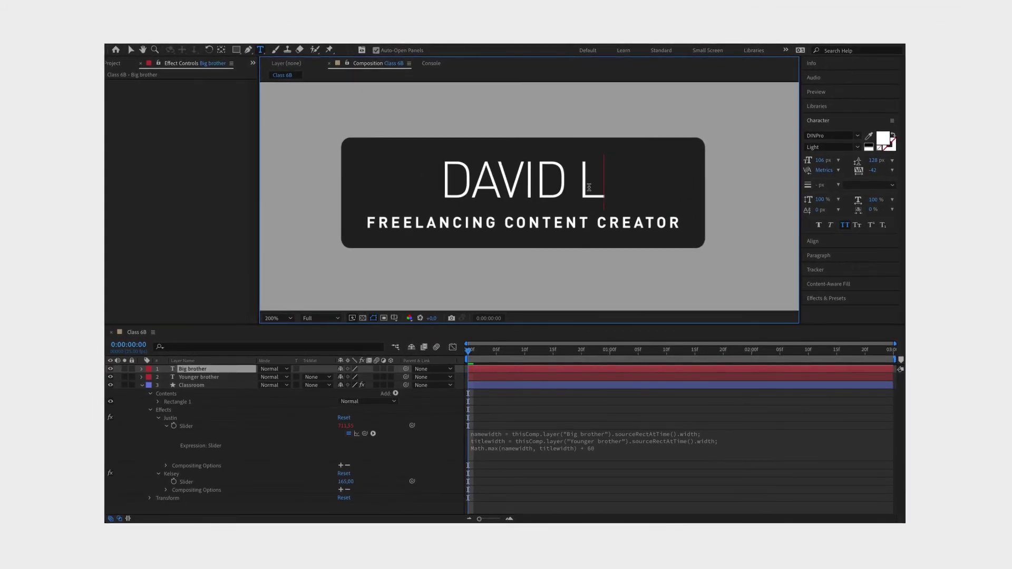
click(506, 223)
key(BackSpace)
key(BackSpace)
key(BackSpace)
key(BackSpace)
key(BackSpace)
key(BackSpace)
key(BackSpace)
key(BackSpace)
key(BackSpace)
key(BackSpace)
key(BackSpace)
key(BackSpace)
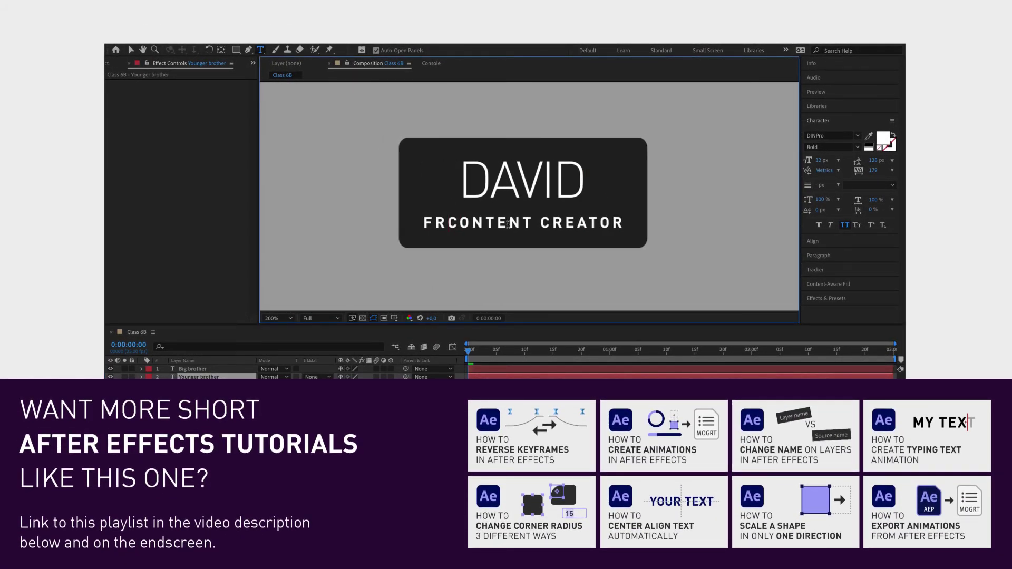
click(527, 222)
key(BackSpace)
key(BackSpace)
key(BackSpace)
key(BackSpace)
key(BackSpace)
key(BackSpace)
key(BackSpace)
key(BackSpace)
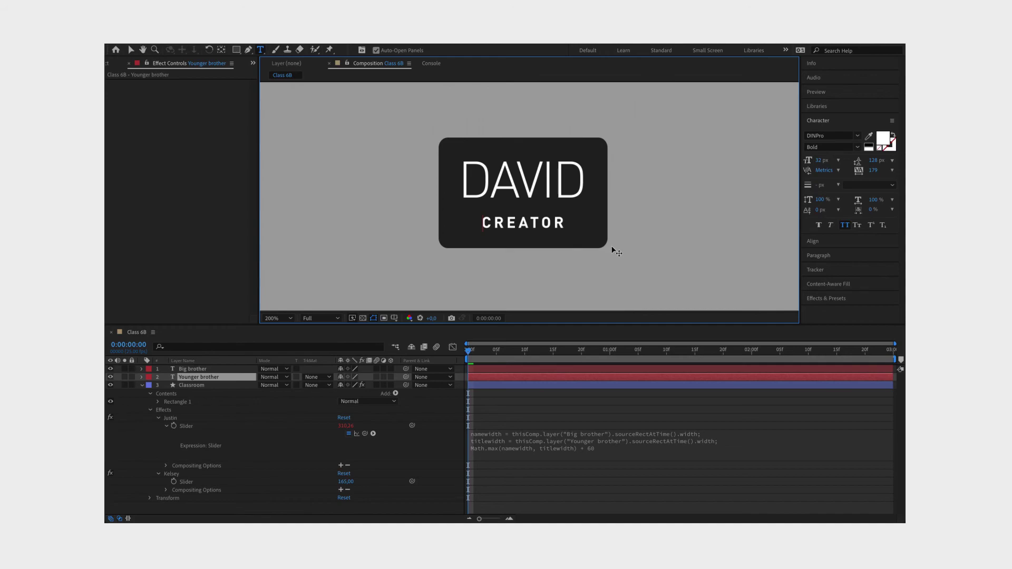
key(ctrl+z)
key(ctrl+z)
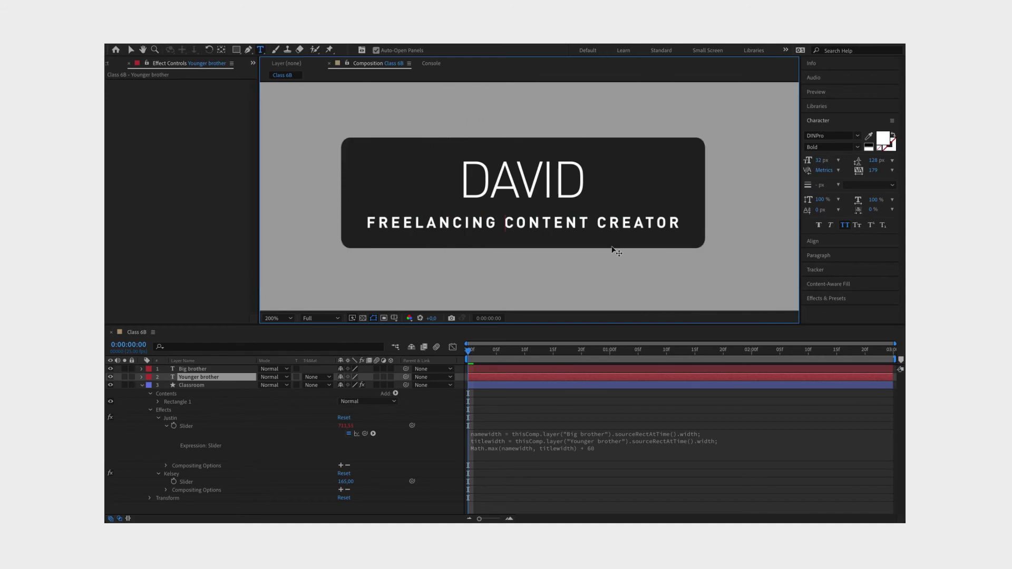